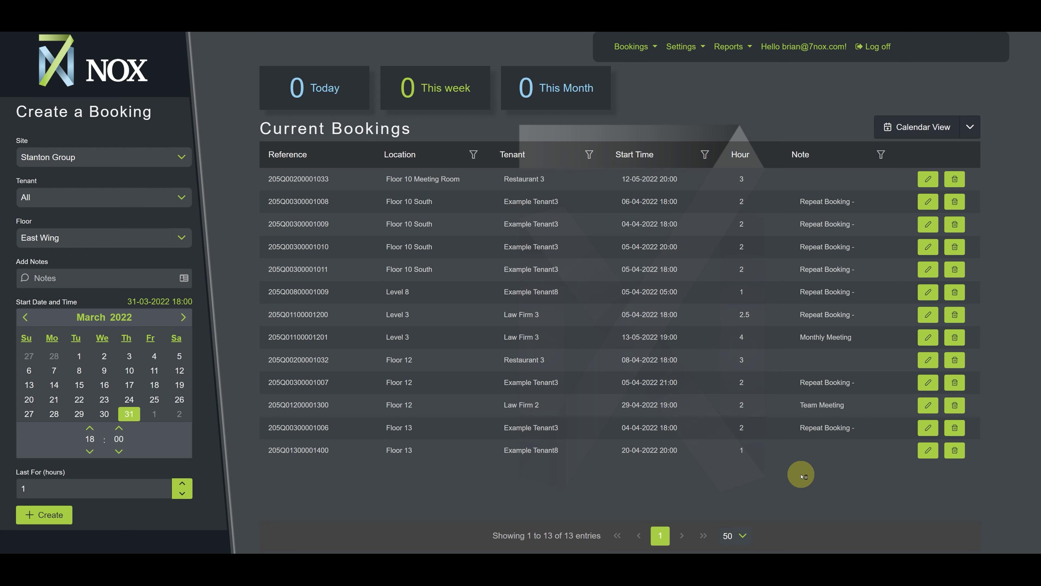
Sort the bookings by Location, Tenant, Start Time, Hour and Note, then restore the default order.
{"action": "left_click", "coordinate": [415, 158]}
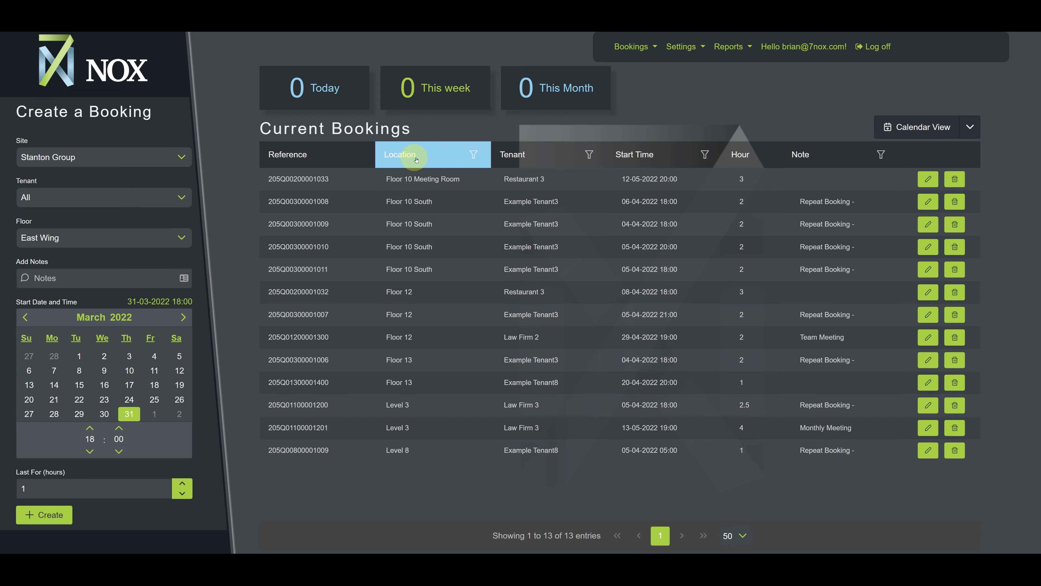
{"action": "left_click", "coordinate": [562, 157]}
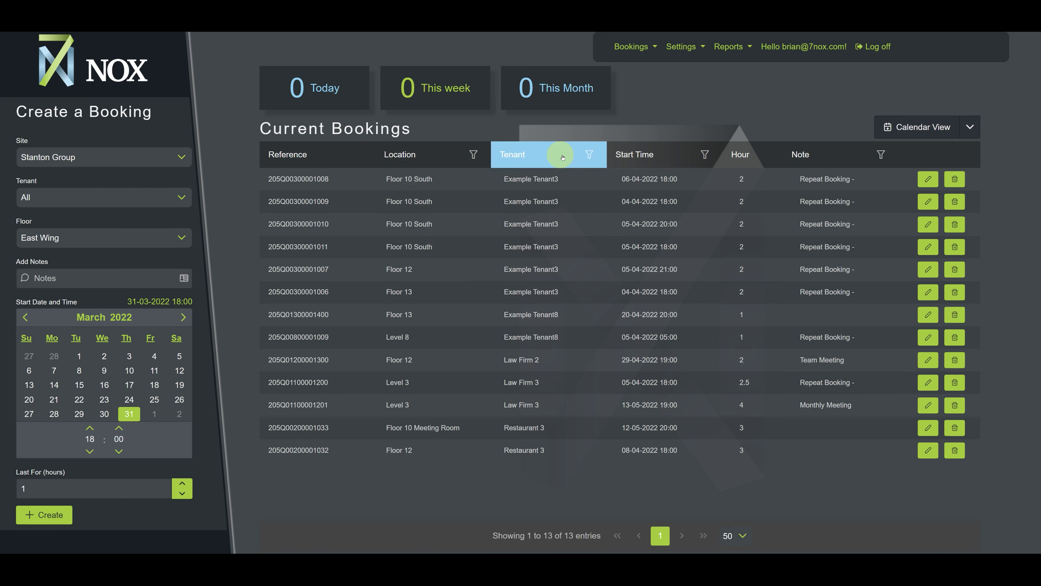
{"action": "left_click", "coordinate": [667, 155]}
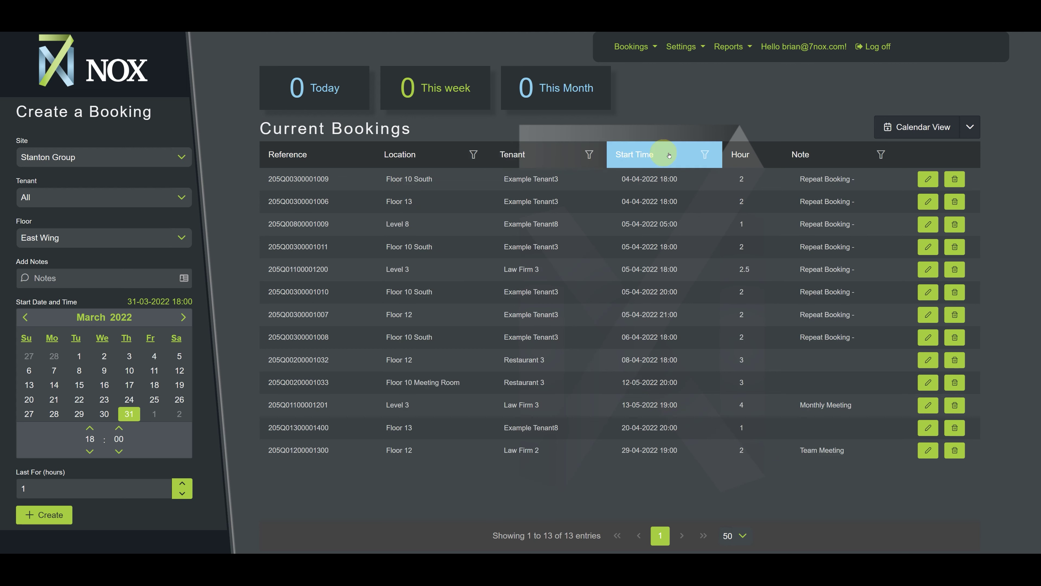
{"action": "left_click", "coordinate": [762, 154]}
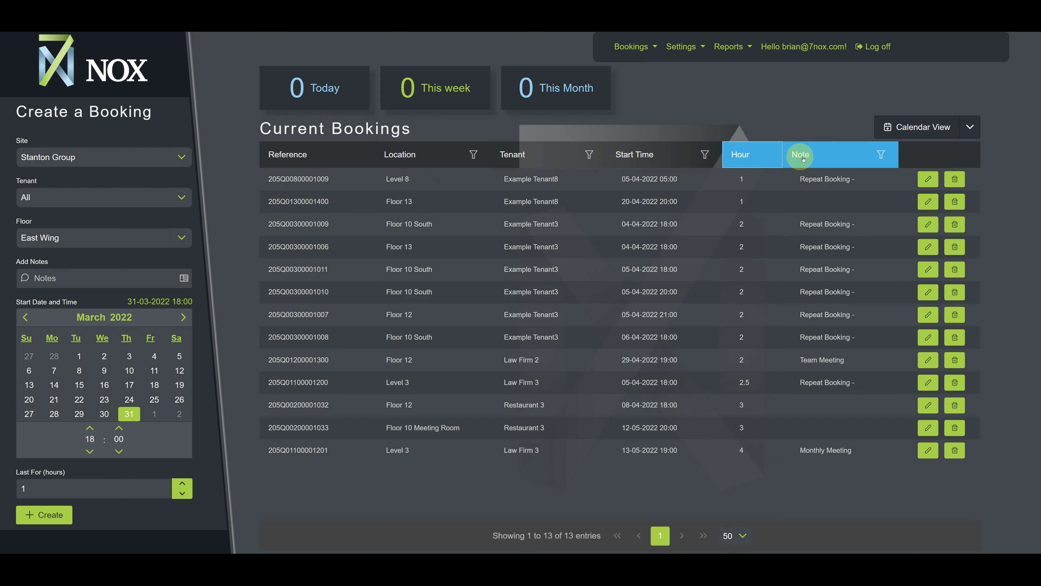
{"action": "left_click", "coordinate": [818, 155]}
{"action": "left_click", "coordinate": [679, 158]}
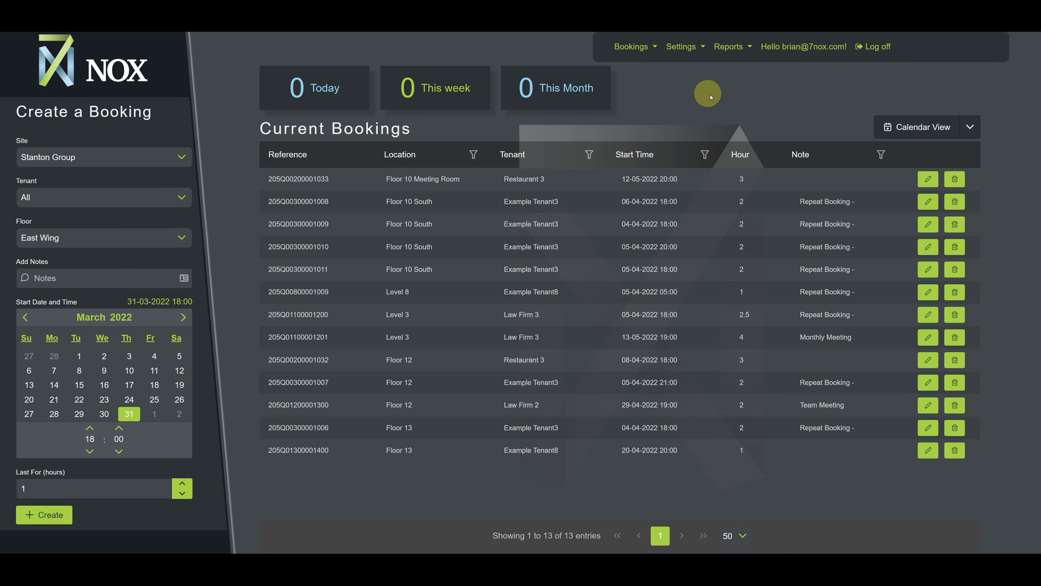
Set the Tenant column filter to combine rules with Match All.
{"action": "left_click", "coordinate": [589, 155]}
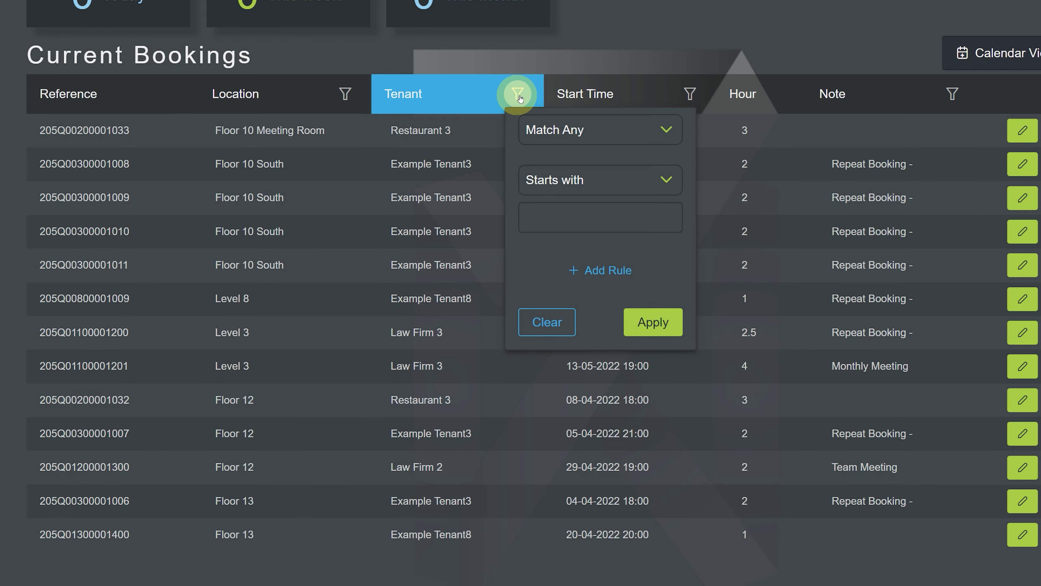
{"action": "left_click", "coordinate": [617, 137]}
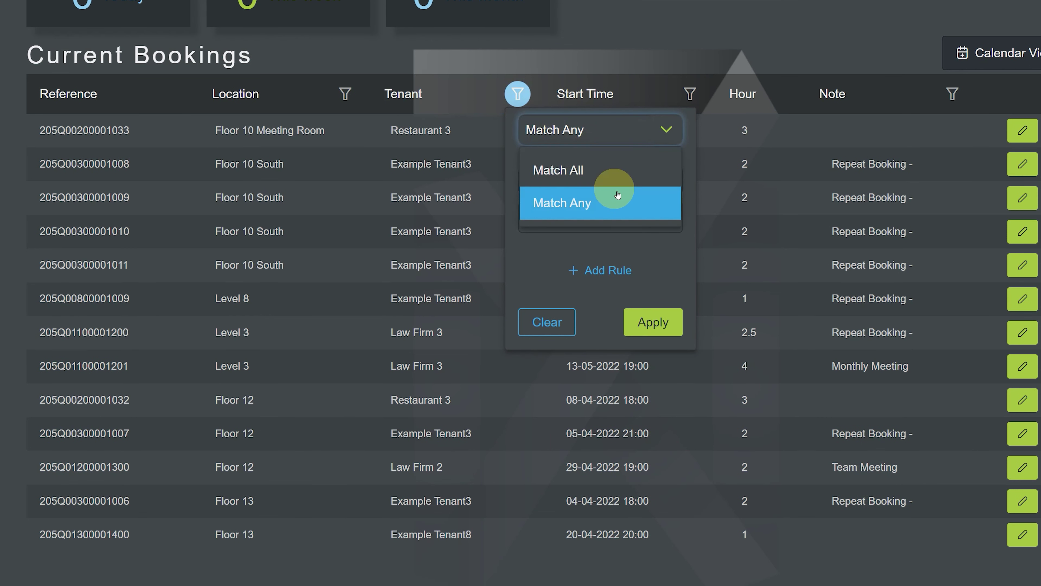
{"action": "left_click", "coordinate": [615, 171]}
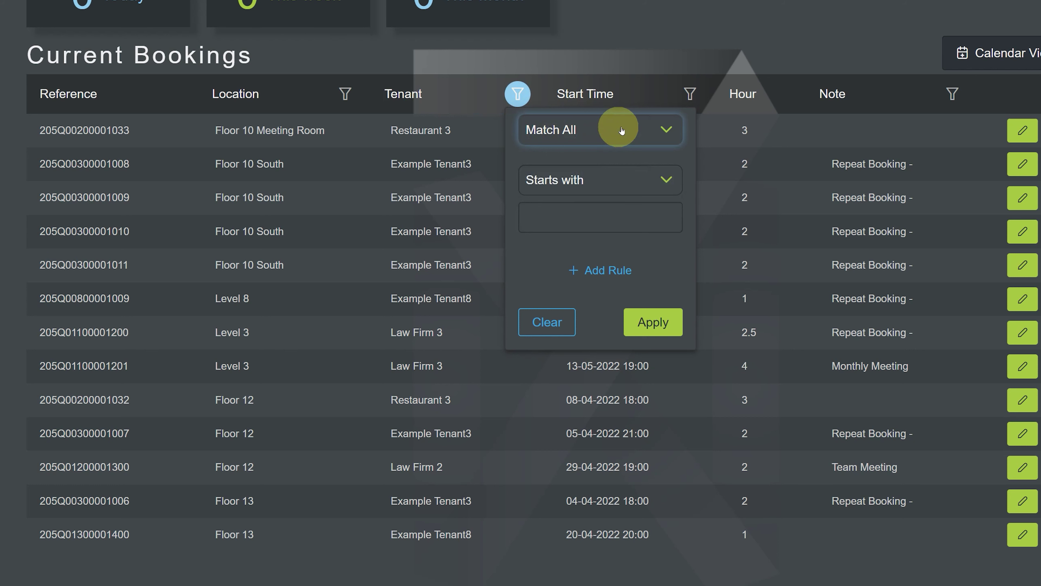
Browse the conditions, add a second rule, then clear and close the Tenant filter unapplied.
{"action": "left_click", "coordinate": [655, 184]}
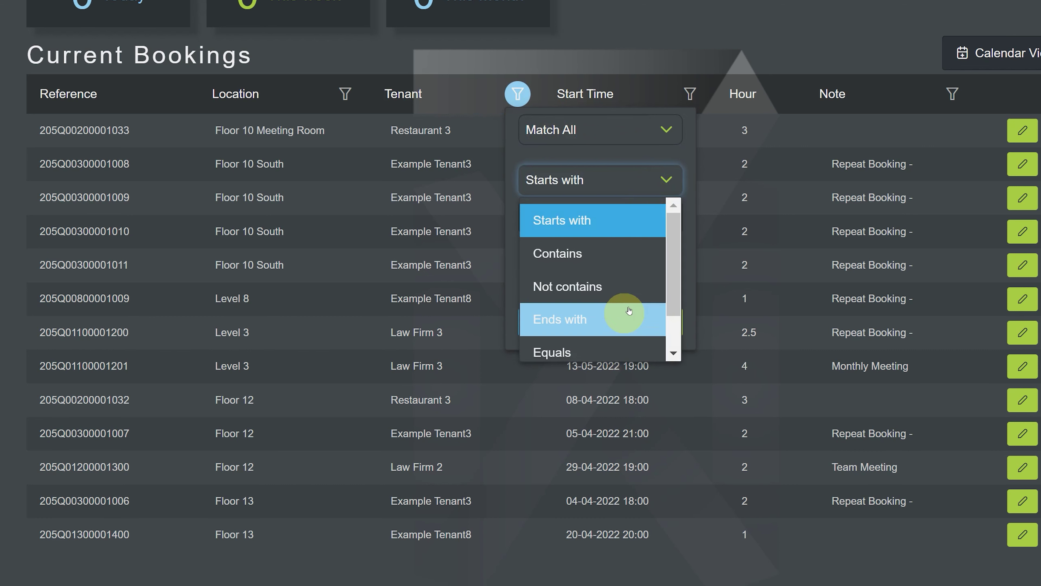
{"action": "left_click", "coordinate": [654, 189]}
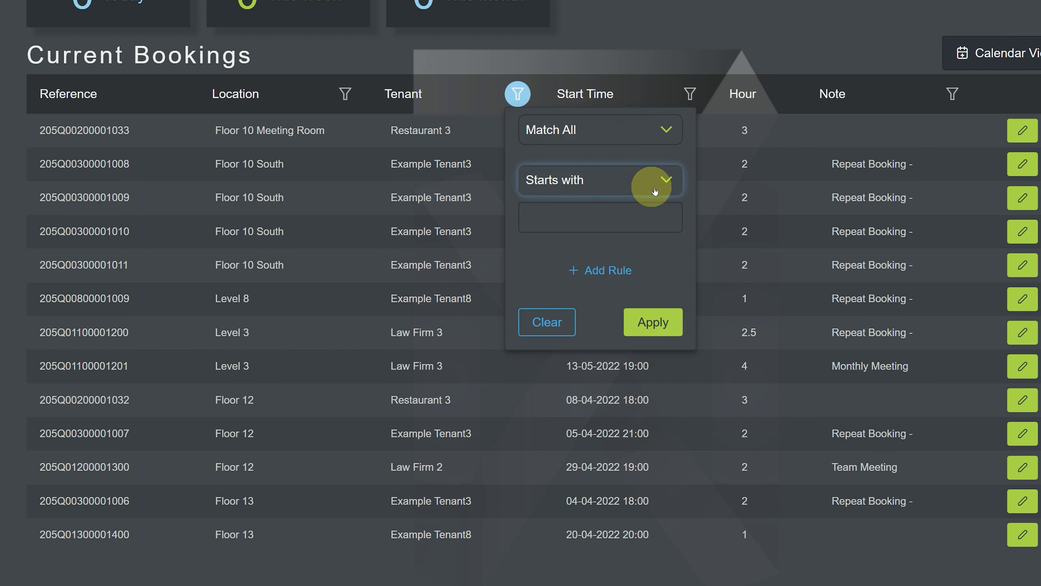
{"action": "left_click", "coordinate": [610, 271]}
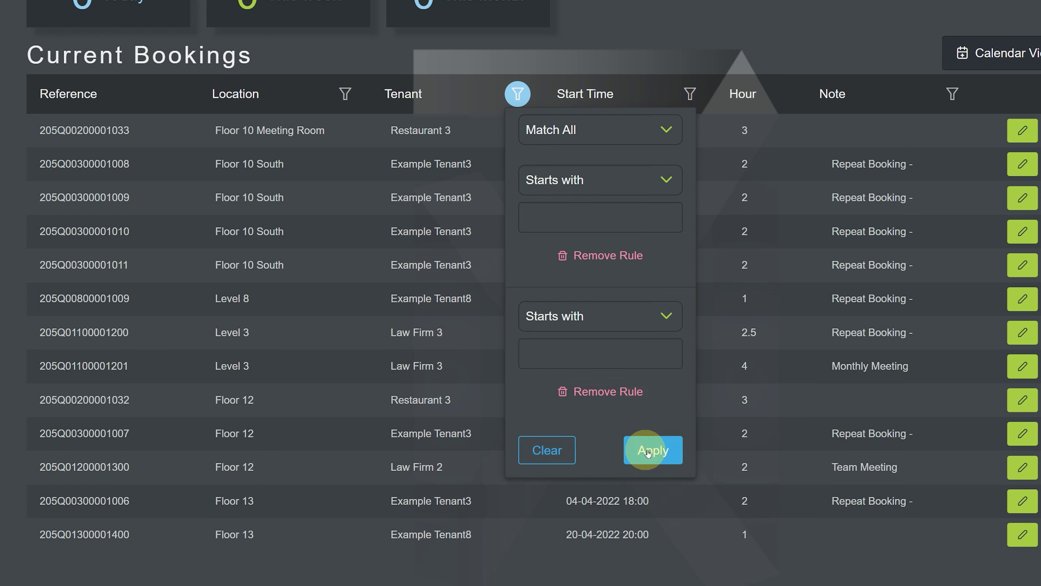
{"action": "left_click", "coordinate": [545, 449]}
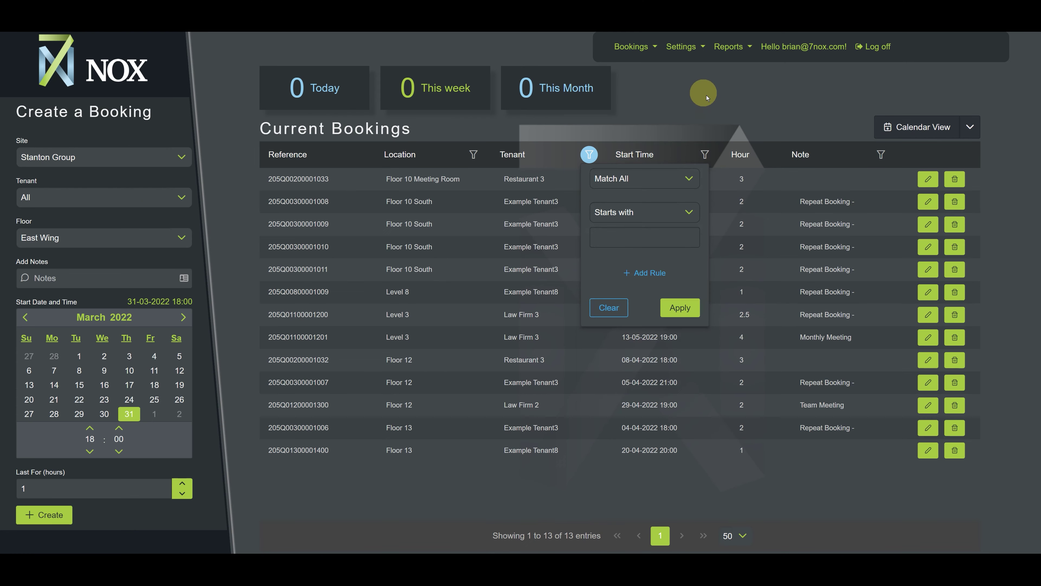
{"action": "left_click", "coordinate": [697, 31]}
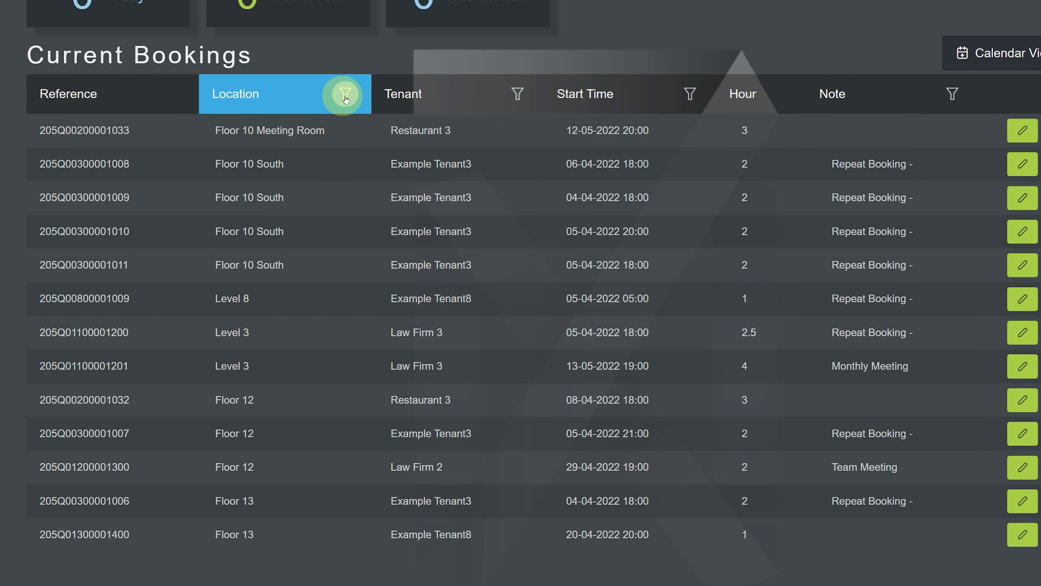
Apply a Location filter of Contains 'floor 12', leaving three Floor 12 bookings.
{"action": "left_click", "coordinate": [474, 154]}
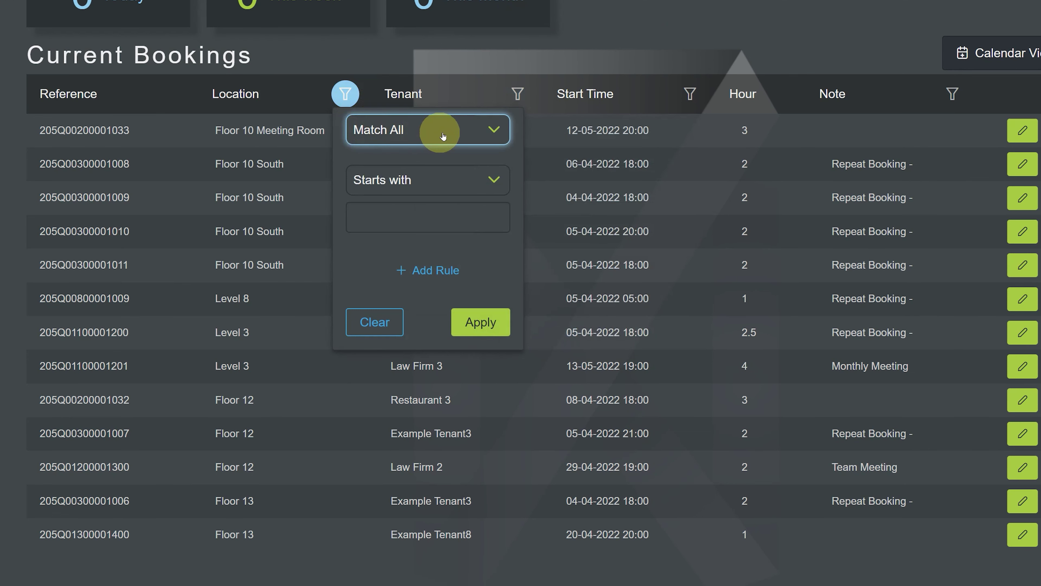
{"action": "left_click", "coordinate": [450, 181]}
{"action": "left_click", "coordinate": [439, 262]}
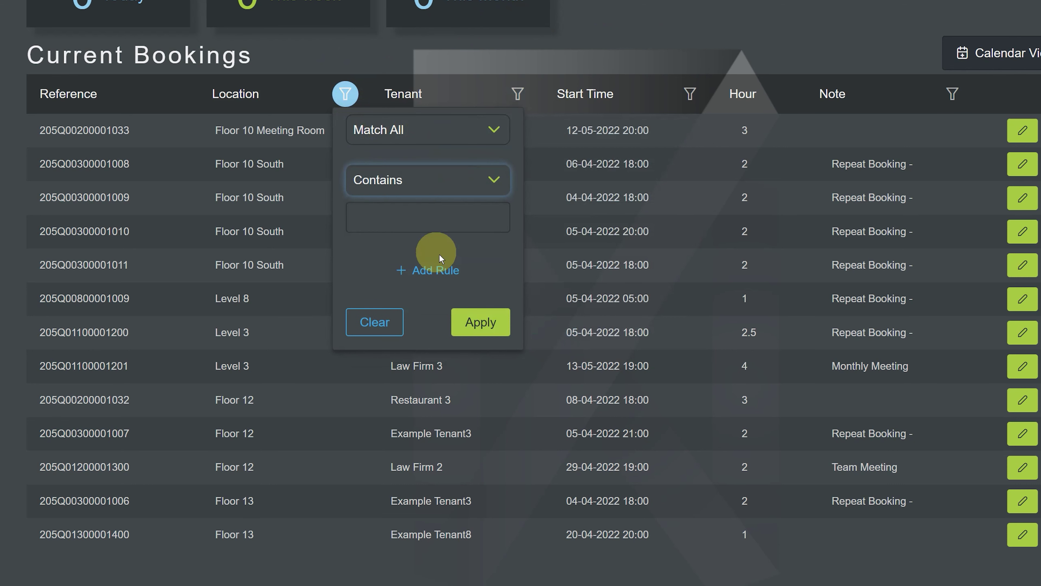
{"action": "left_click", "coordinate": [424, 224]}
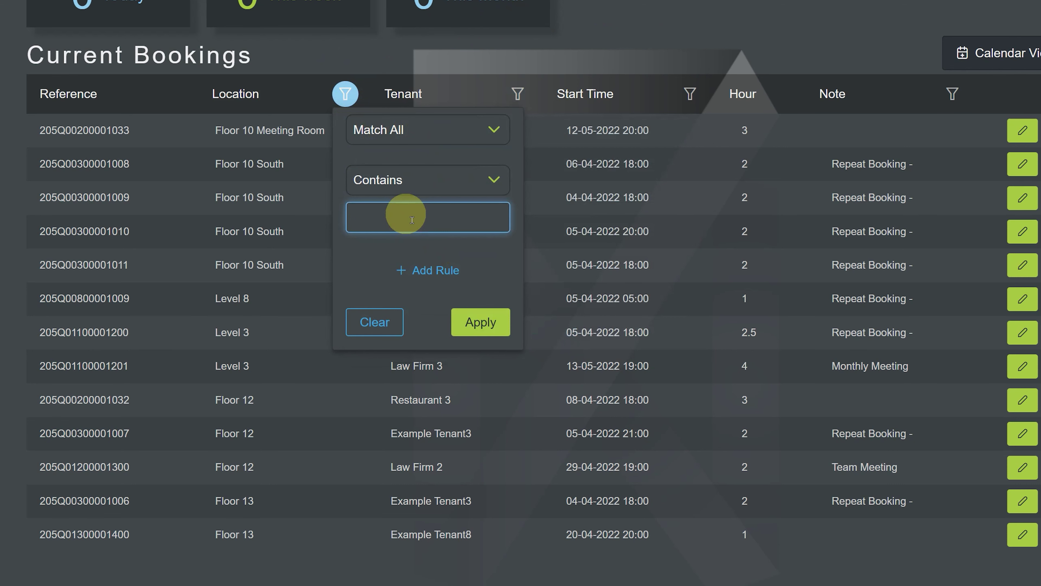
{"action": "type", "text": "floor 1"}
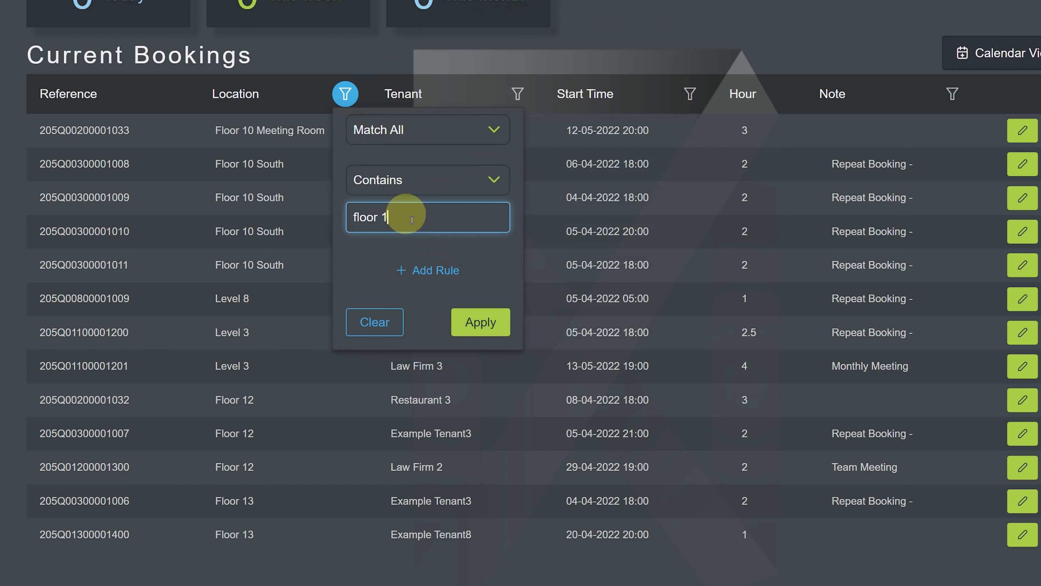
{"action": "type", "text": "2"}
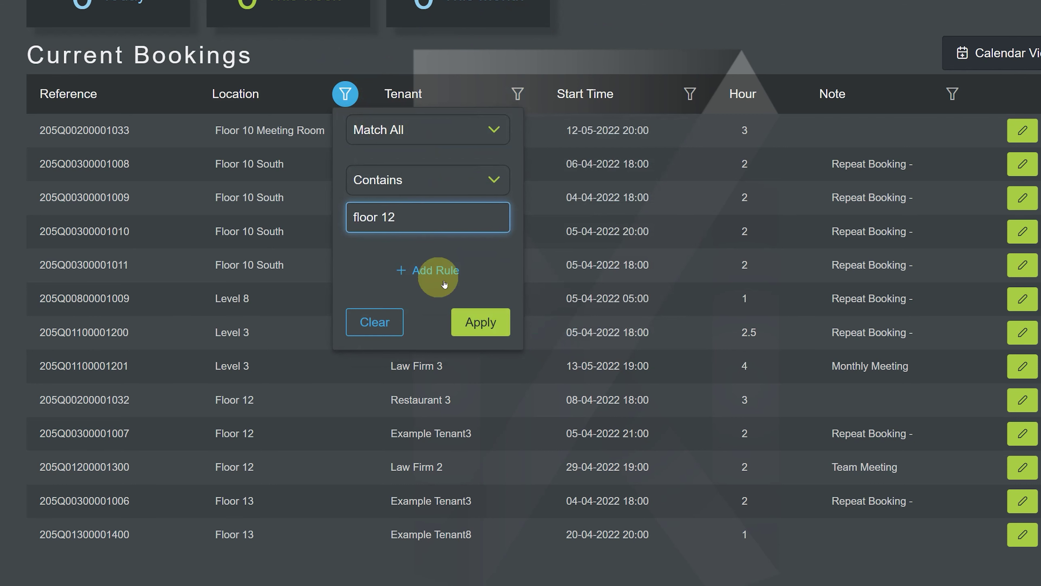
{"action": "left_click", "coordinate": [481, 324]}
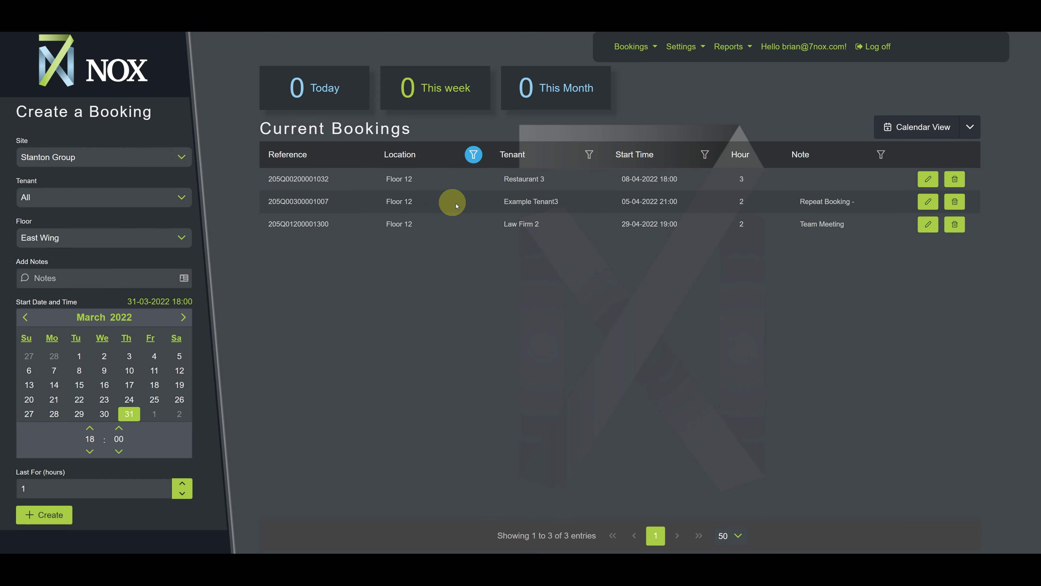
Clear the Location filter so all 13 bookings show again.
{"action": "left_click", "coordinate": [473, 154]}
{"action": "left_click", "coordinate": [495, 301]}
{"action": "left_click", "coordinate": [717, 88]}
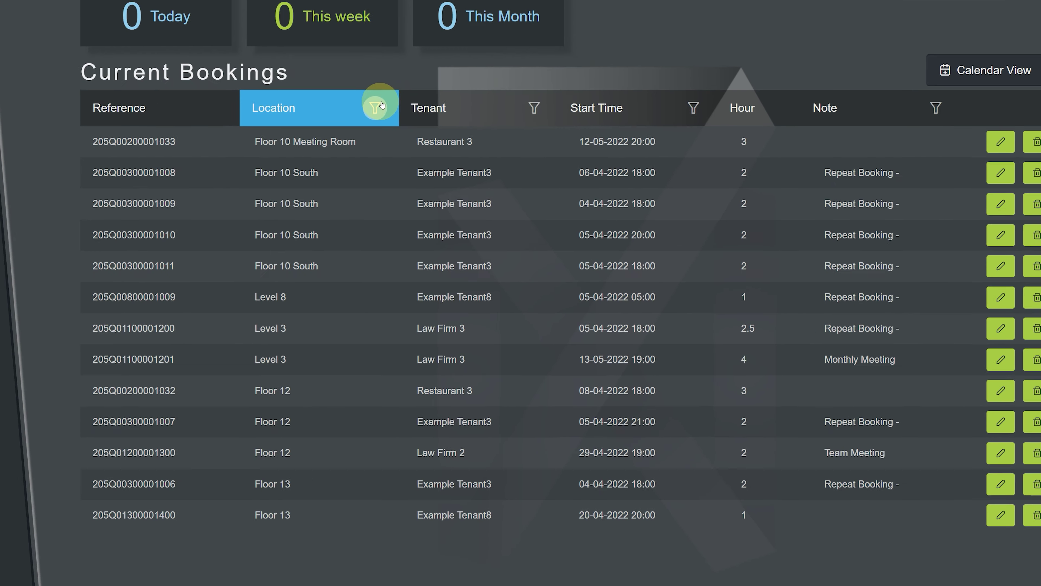
Apply a Location filter of Contains 'Floor 10', leaving five bookings.
{"action": "left_click", "coordinate": [473, 154]}
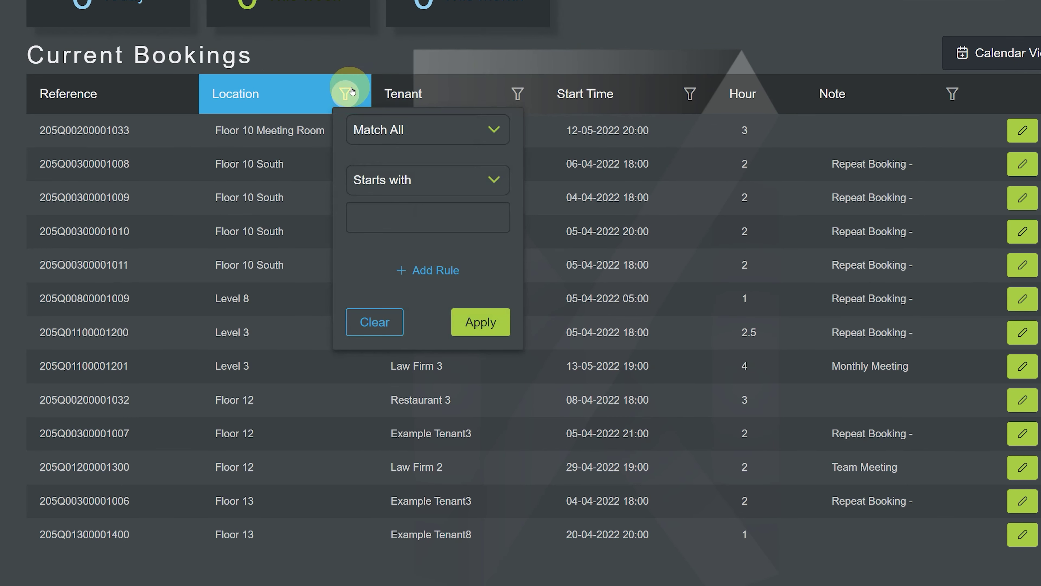
{"action": "left_click", "coordinate": [426, 132]}
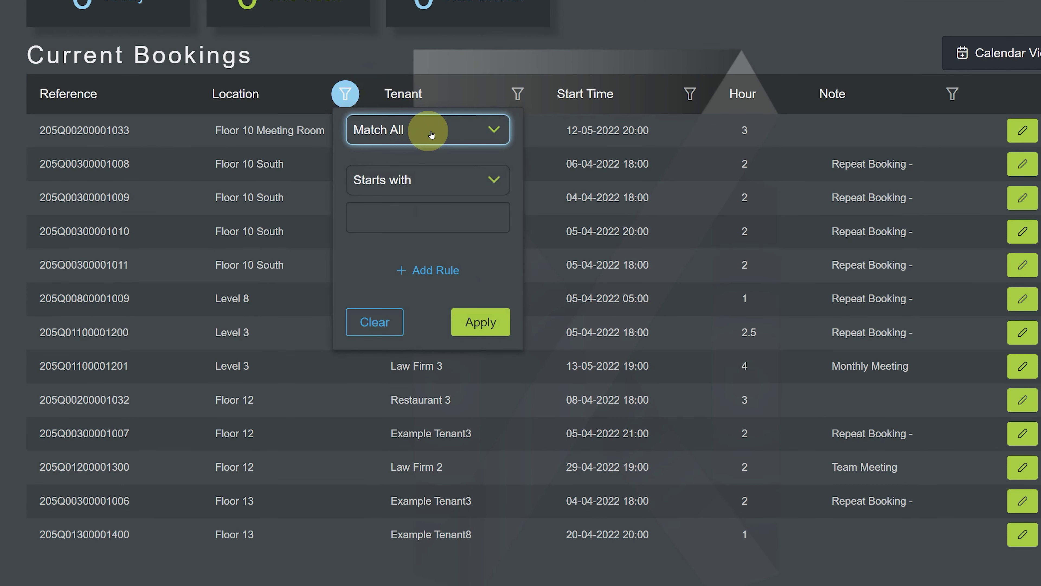
{"action": "left_click", "coordinate": [430, 185]}
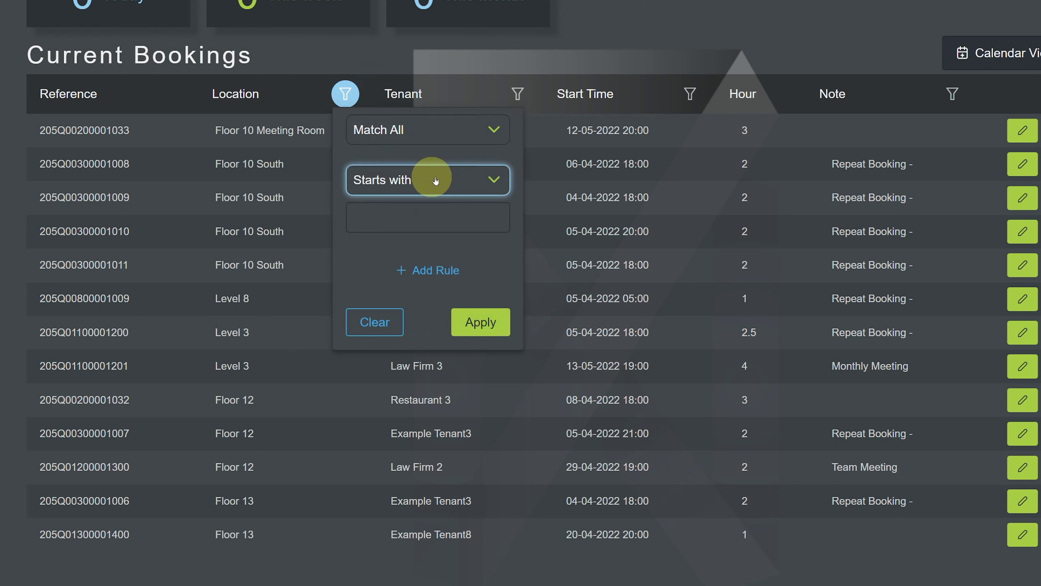
{"action": "left_click", "coordinate": [425, 253]}
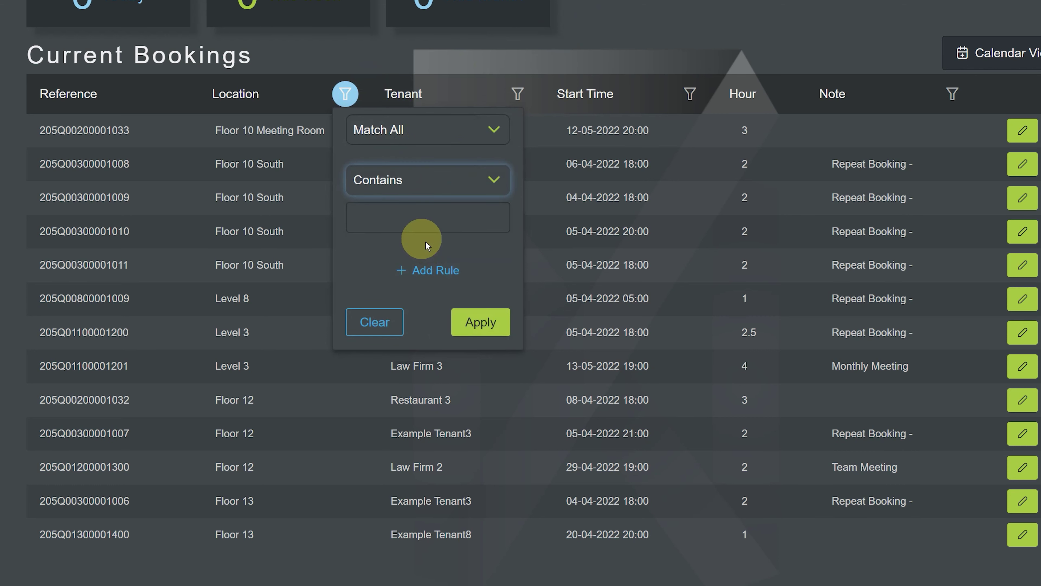
{"action": "left_click", "coordinate": [391, 232]}
{"action": "type", "text": "Floor 10"}
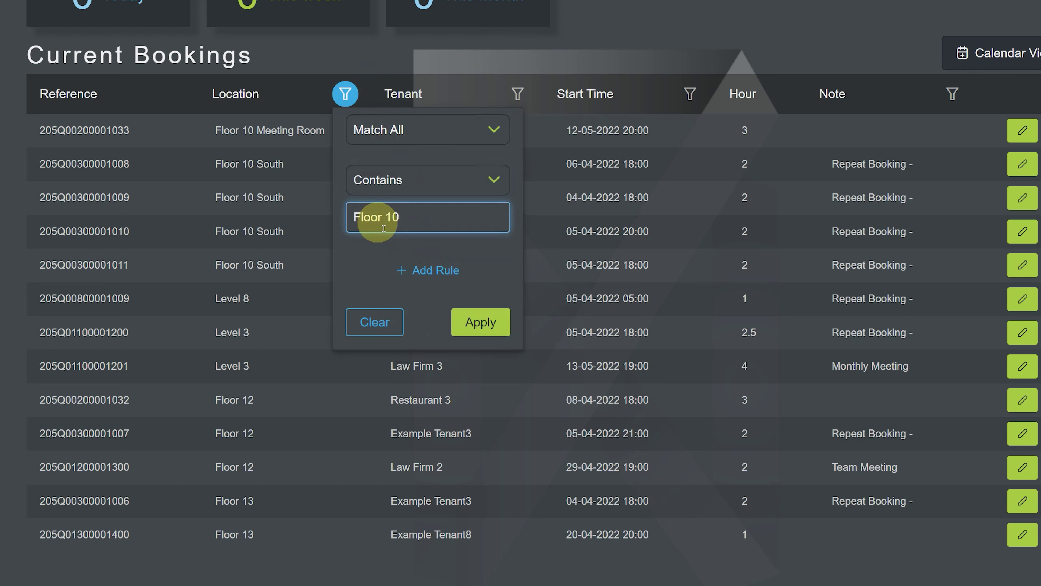
{"action": "left_click", "coordinate": [490, 324]}
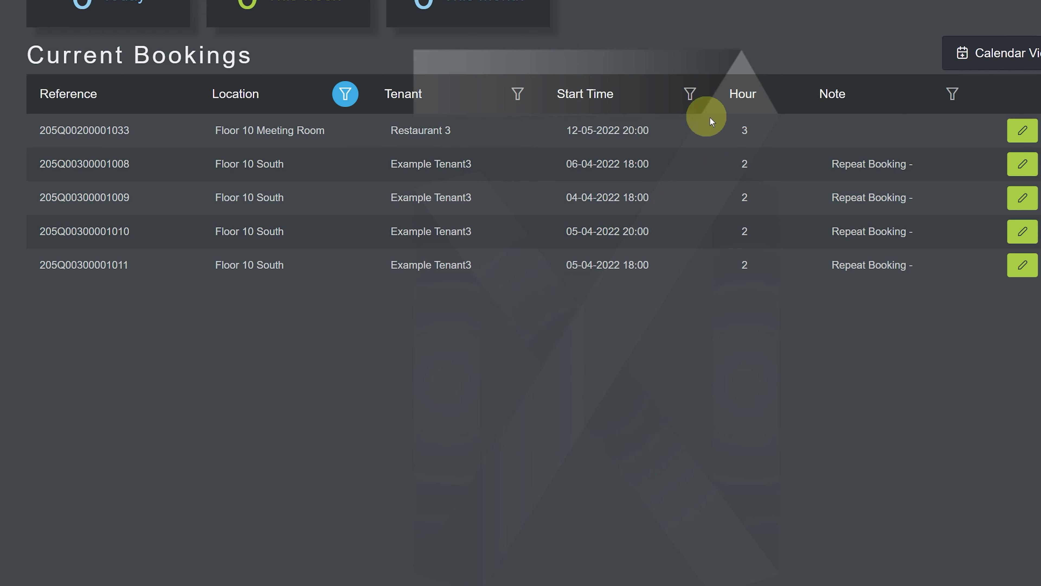
Apply a Start Time filter of Contains '18:00'.
{"action": "left_click", "coordinate": [691, 95]}
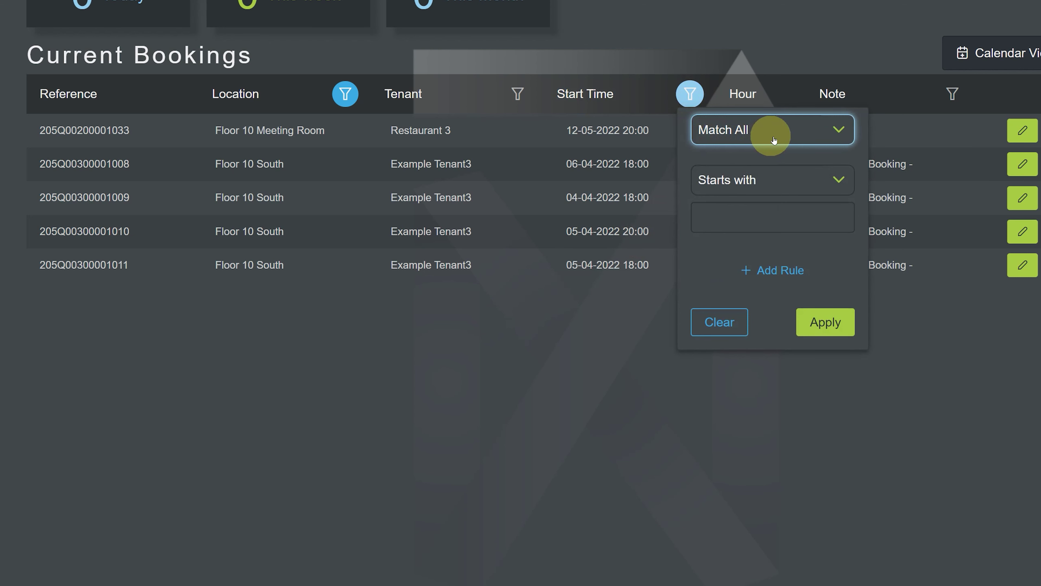
{"action": "left_click", "coordinate": [775, 181]}
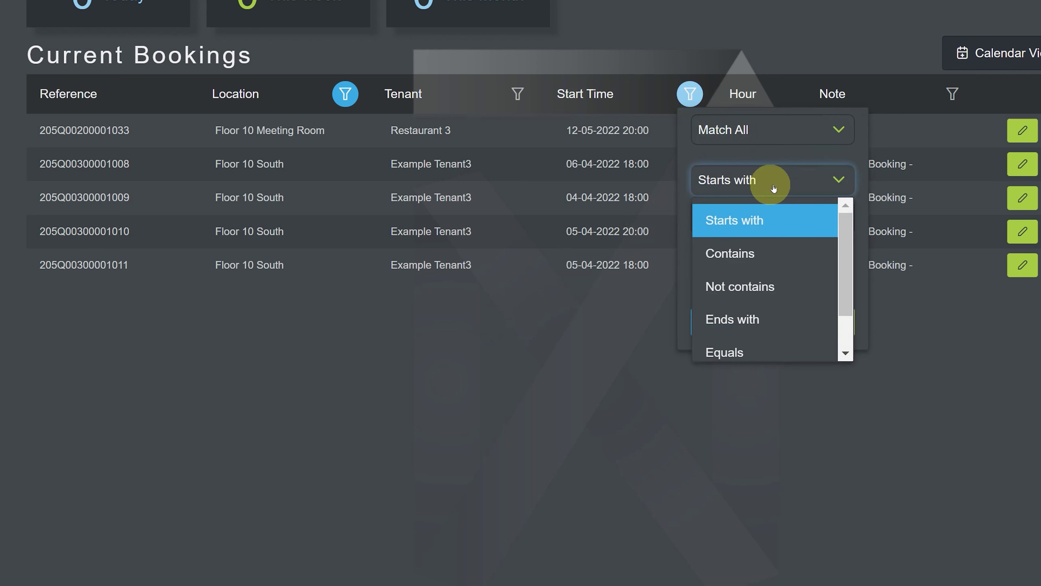
{"action": "left_click", "coordinate": [763, 259]}
{"action": "left_click", "coordinate": [733, 222]}
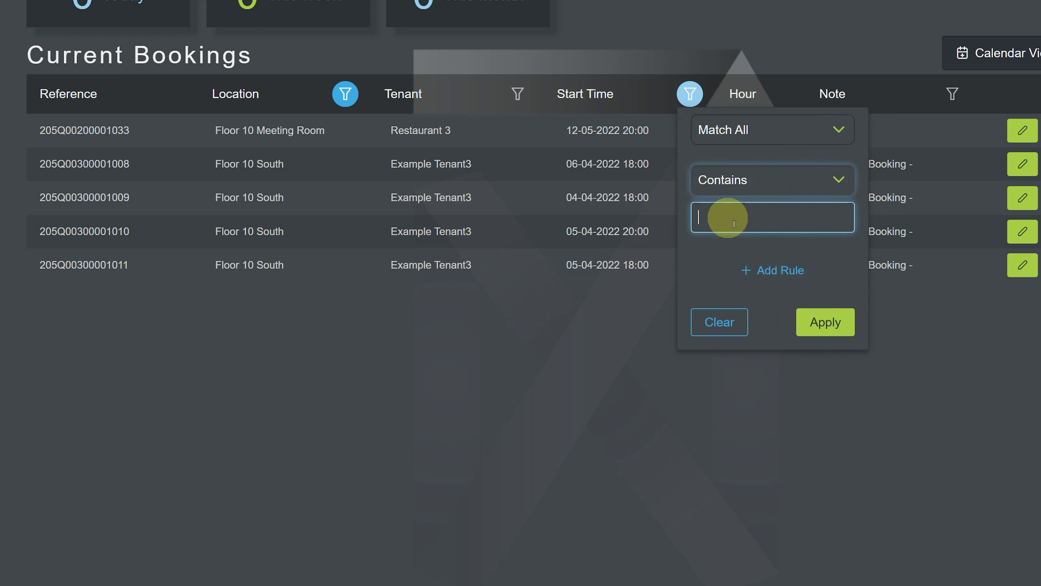
{"action": "type", "text": "18"}
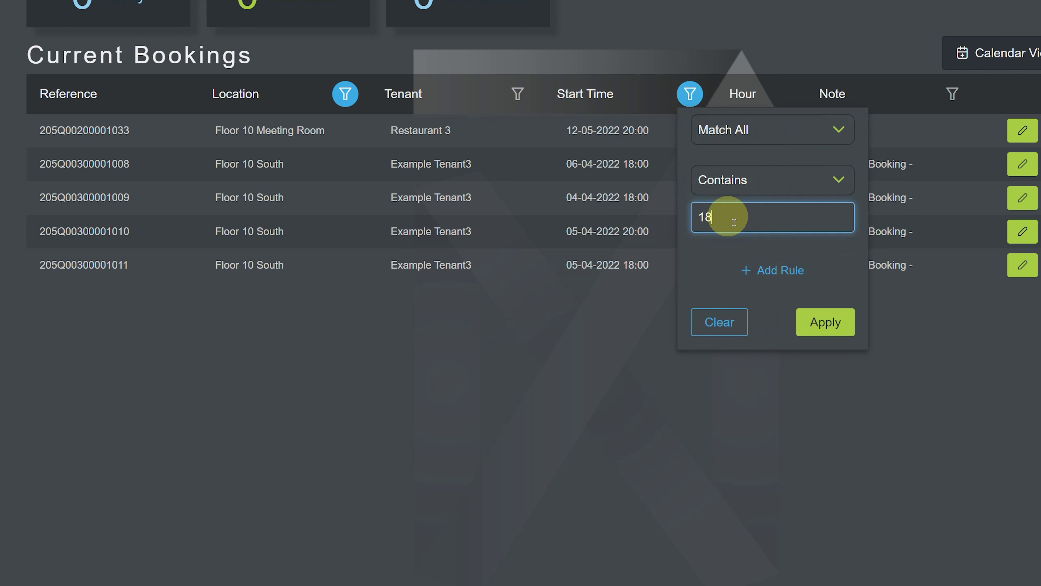
{"action": "type", "text": ":00"}
{"action": "left_click", "coordinate": [831, 324]}
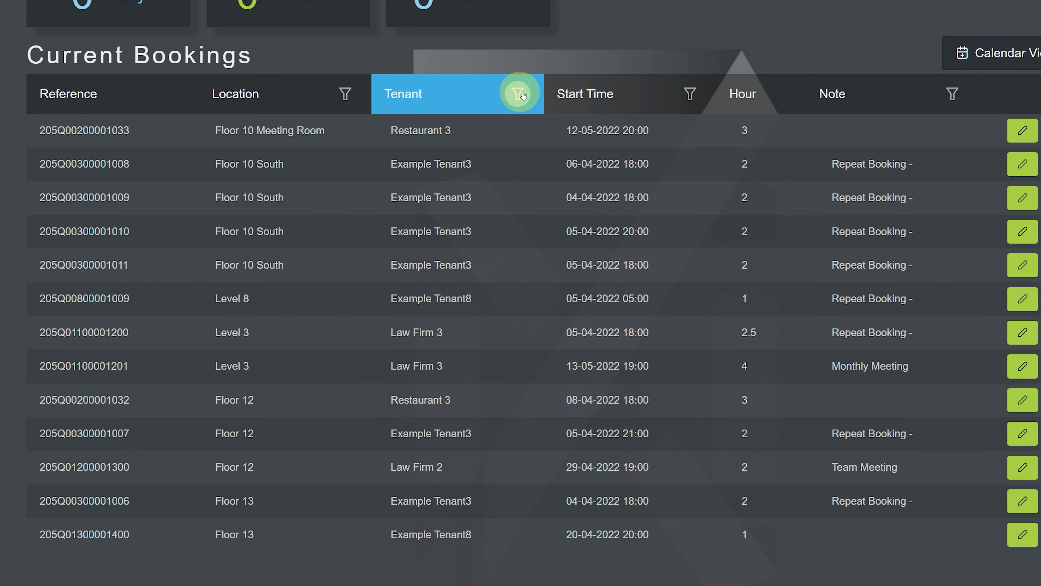
Give the Tenant filter a first rule of Starts with 'example'.
{"action": "left_click", "coordinate": [519, 94]}
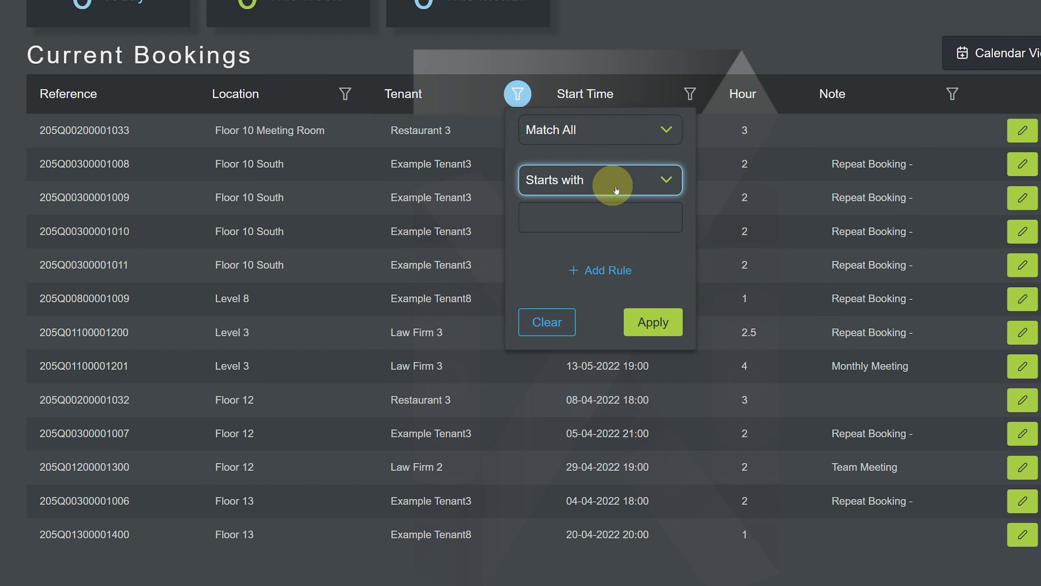
{"action": "left_click", "coordinate": [589, 227]}
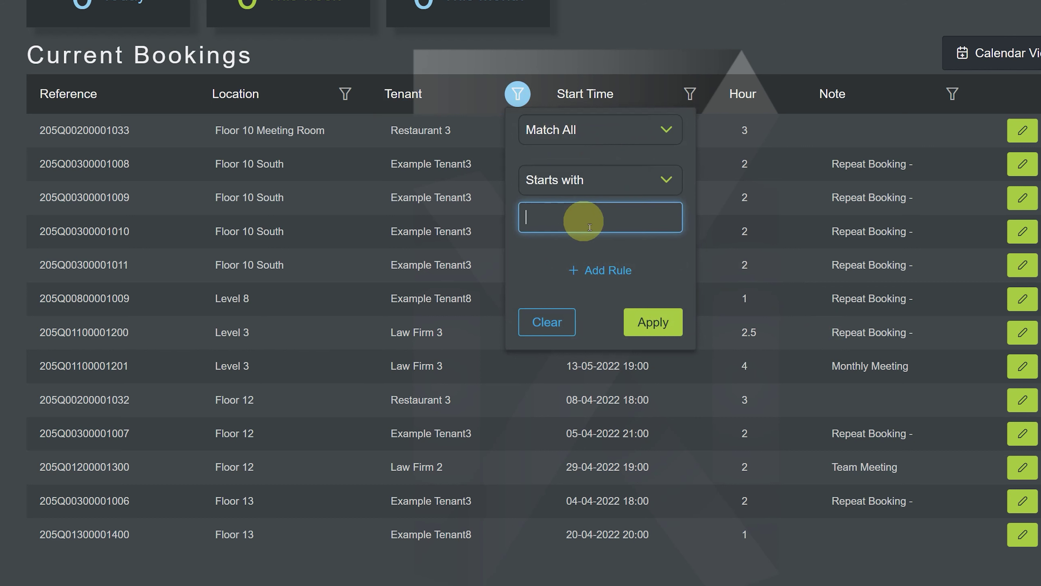
{"action": "type", "text": "example"}
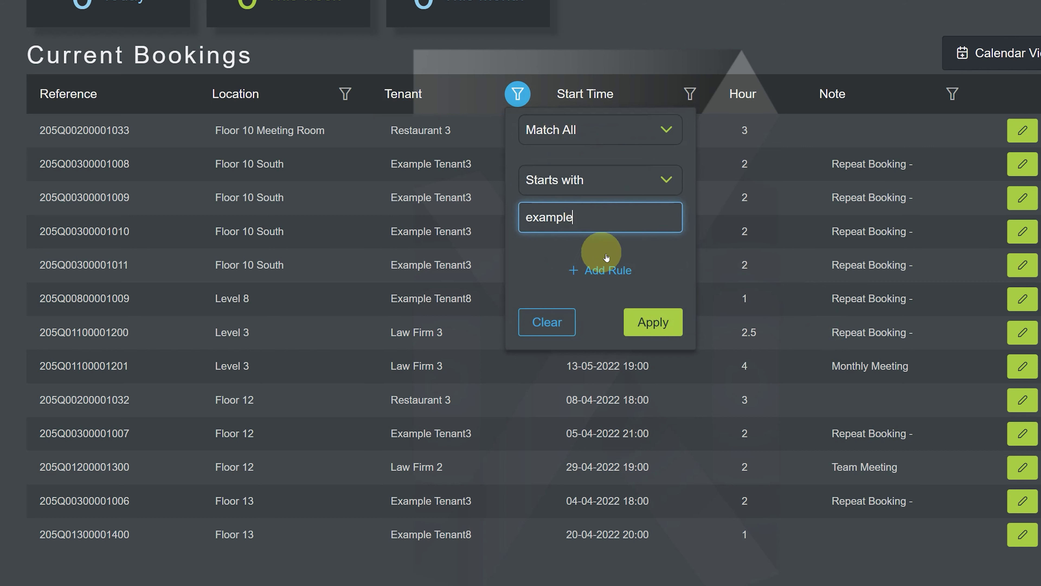
Add a second Tenant rule of Ends with '8' and apply both rules.
{"action": "left_click", "coordinate": [608, 270]}
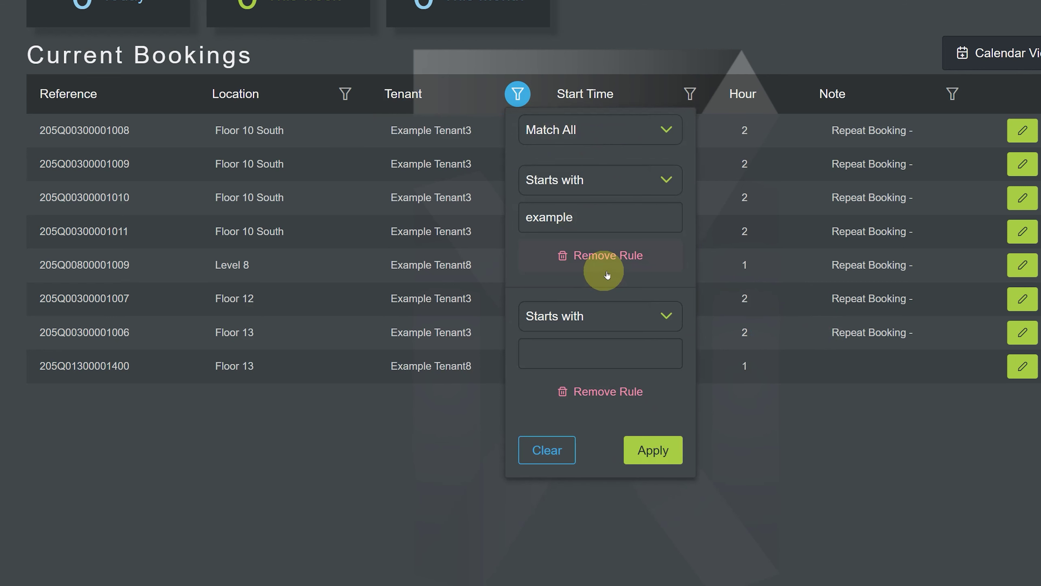
{"action": "left_click", "coordinate": [667, 315]}
{"action": "scroll", "coordinate": [606, 431], "scroll_direction": "down", "scroll_amount": 1}
{"action": "left_click", "coordinate": [601, 408]}
{"action": "left_click", "coordinate": [565, 365]}
{"action": "type", "text": "8"}
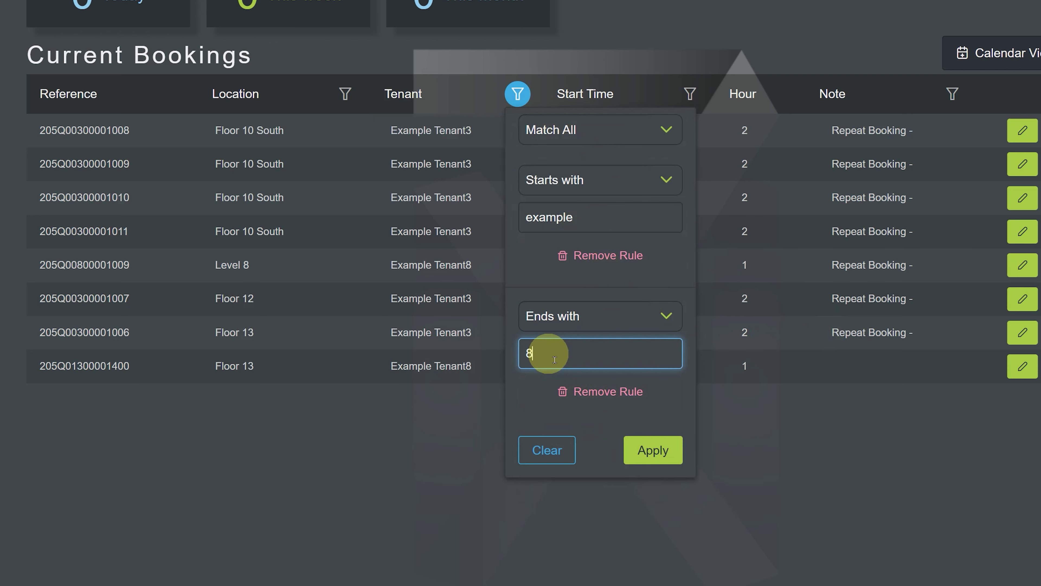
{"action": "left_click", "coordinate": [657, 451]}
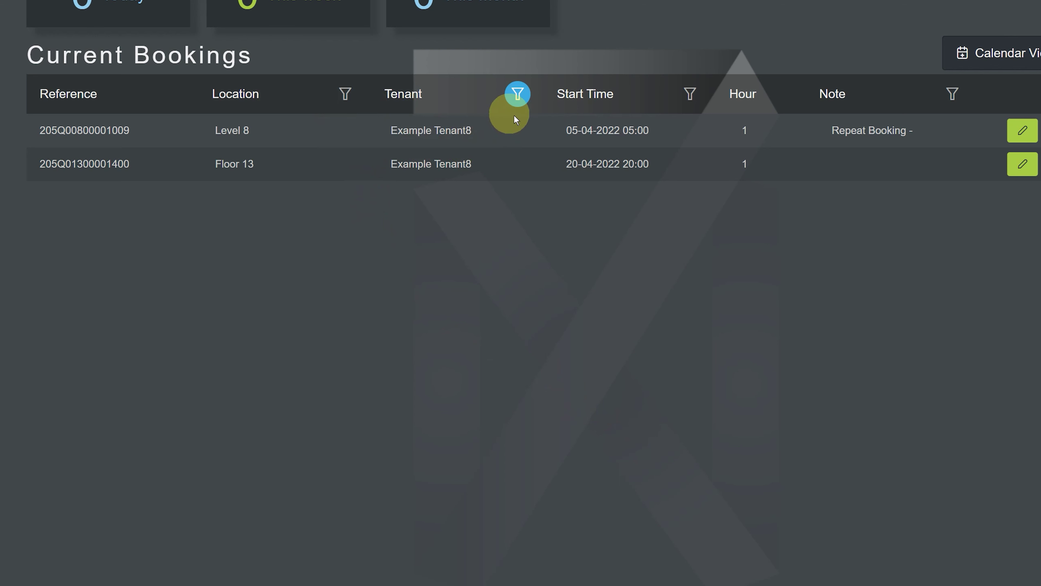
Switch the Tenant filter from Match All to Match Any and reapply it.
{"action": "left_click", "coordinate": [521, 97]}
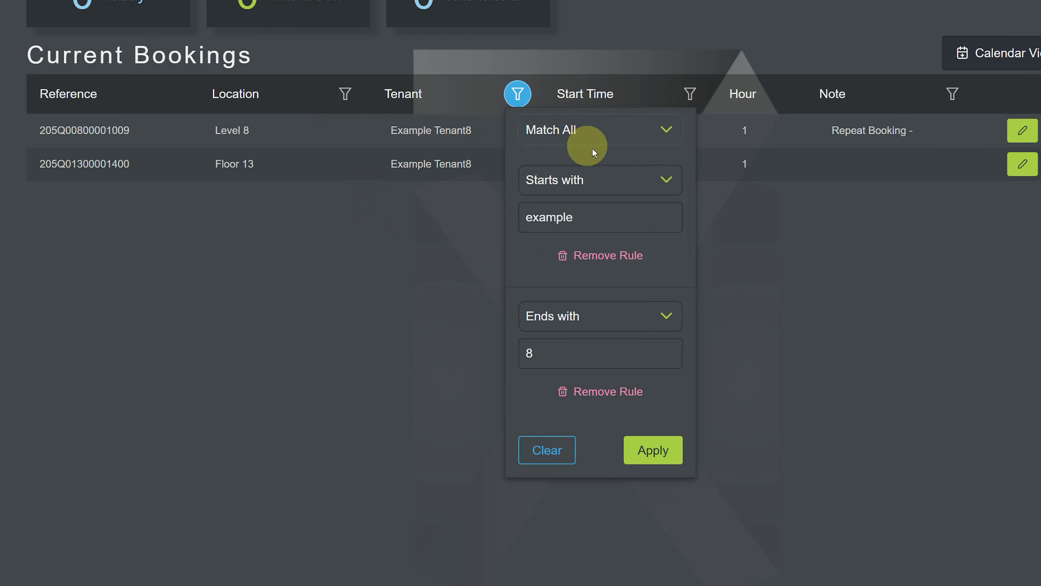
{"action": "left_click", "coordinate": [624, 134]}
{"action": "left_click", "coordinate": [615, 203]}
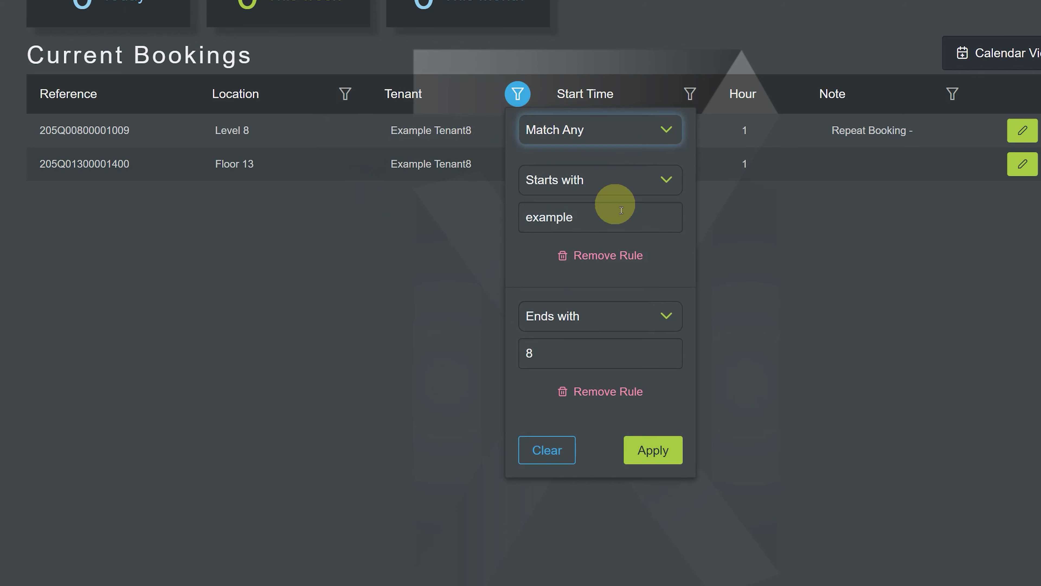
{"action": "left_click", "coordinate": [656, 451]}
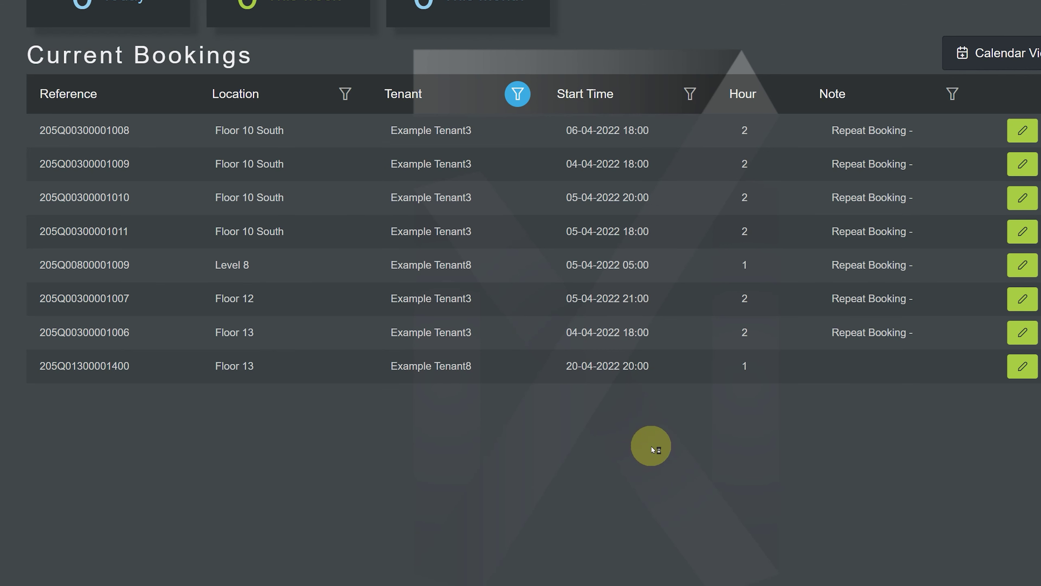